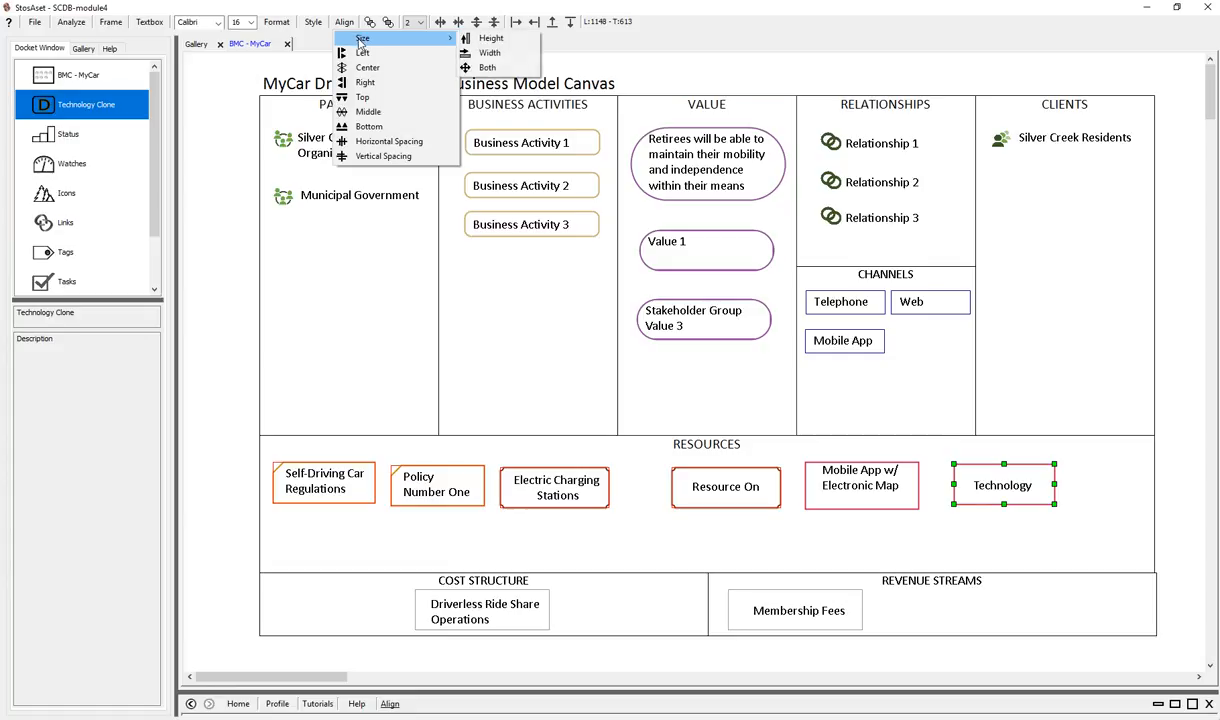
# Step: Align the tops of the six Resources boxes and match both their height and width to the Technology box
pyautogui.click(377, 98)
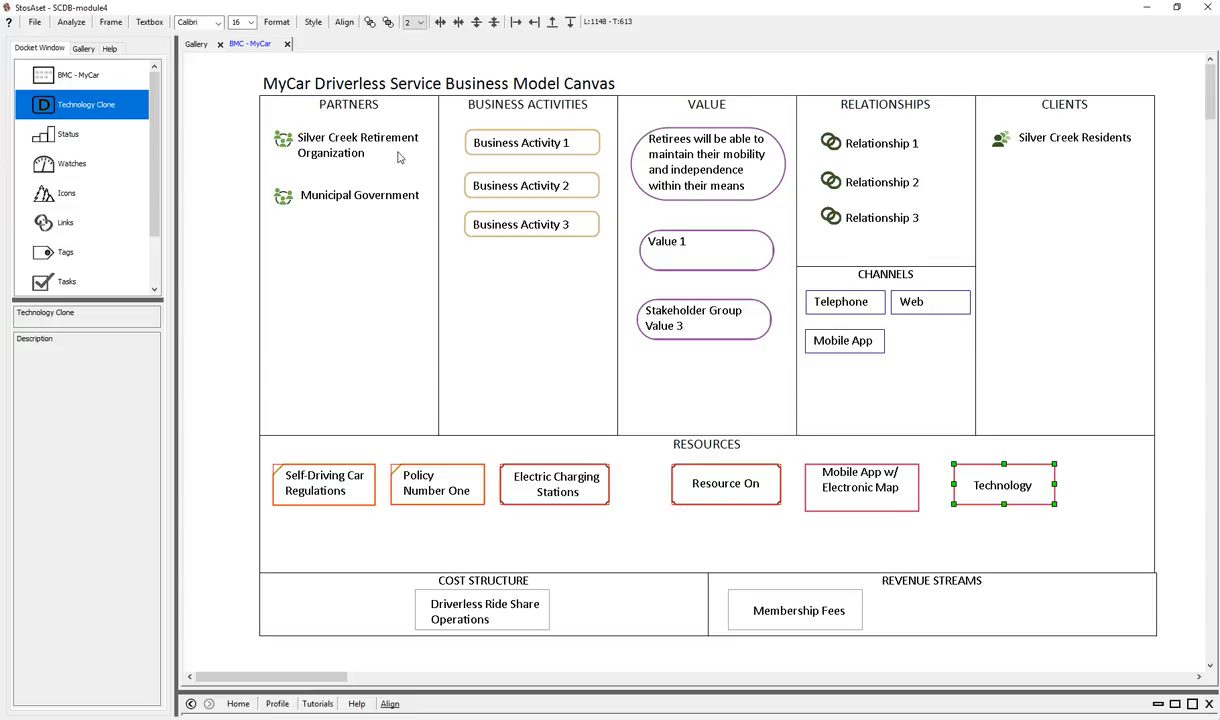
pyautogui.click(345, 23)
pyautogui.moveTo(370, 38)
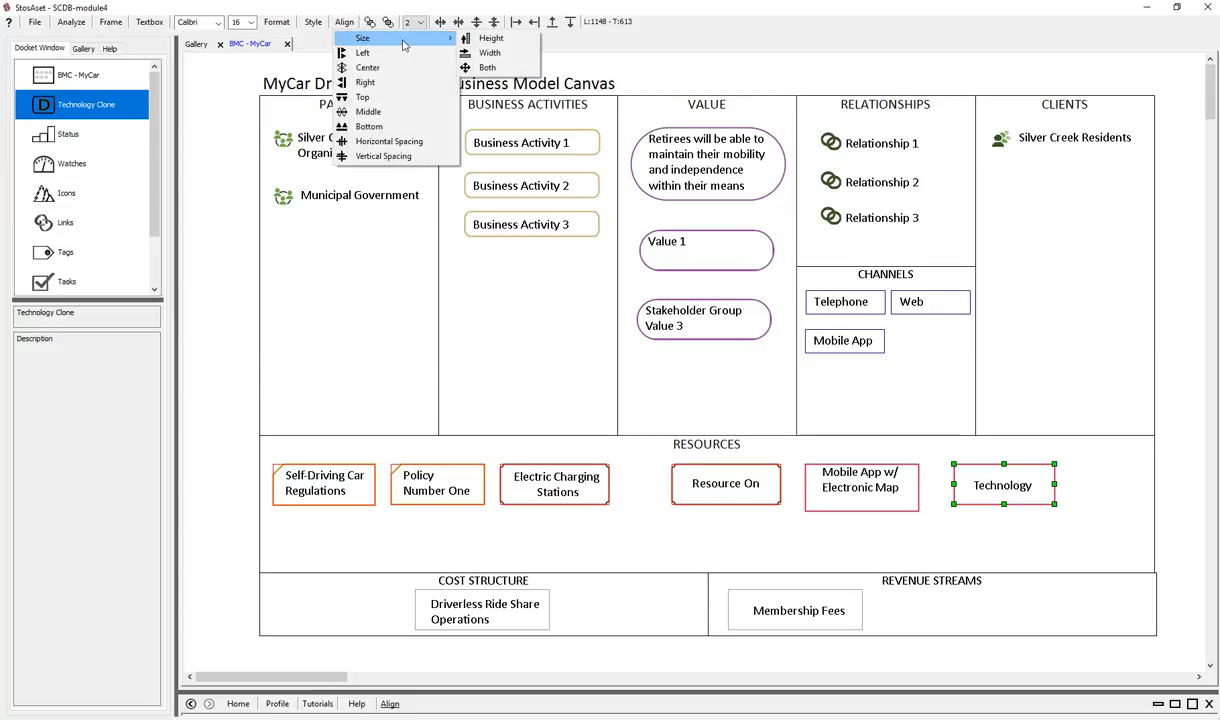
pyautogui.click(495, 67)
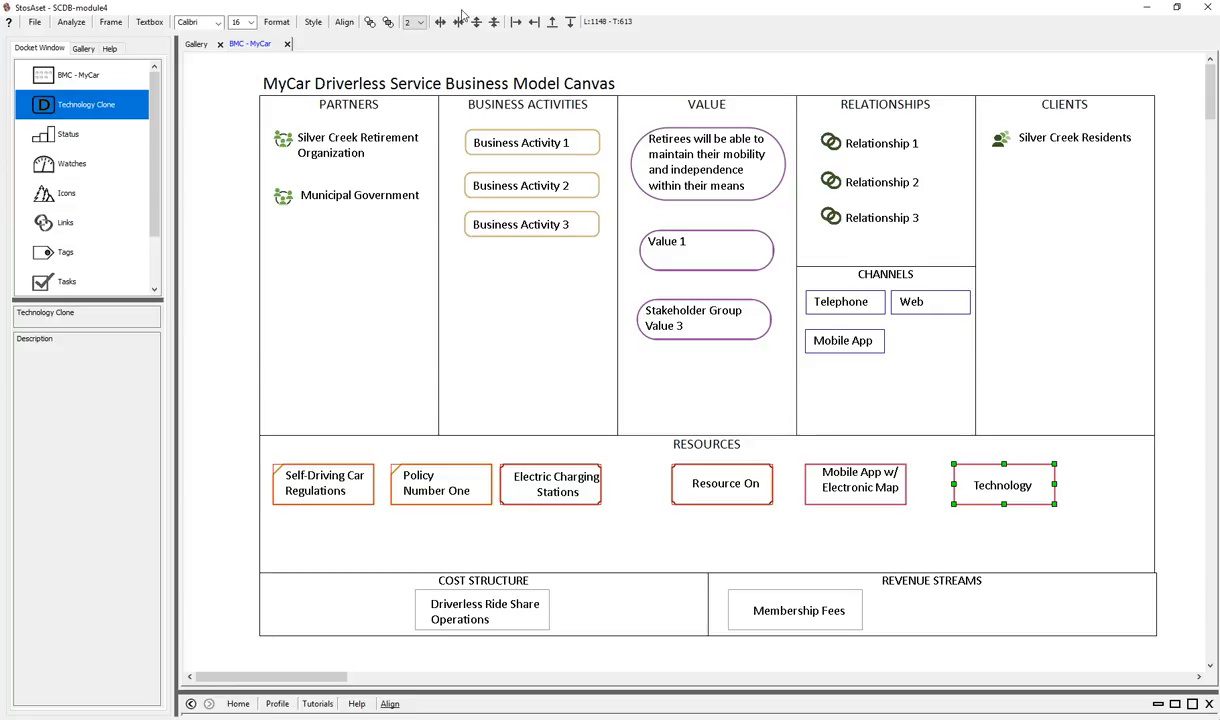
pyautogui.click(943, 545)
pyautogui.click(943, 545)
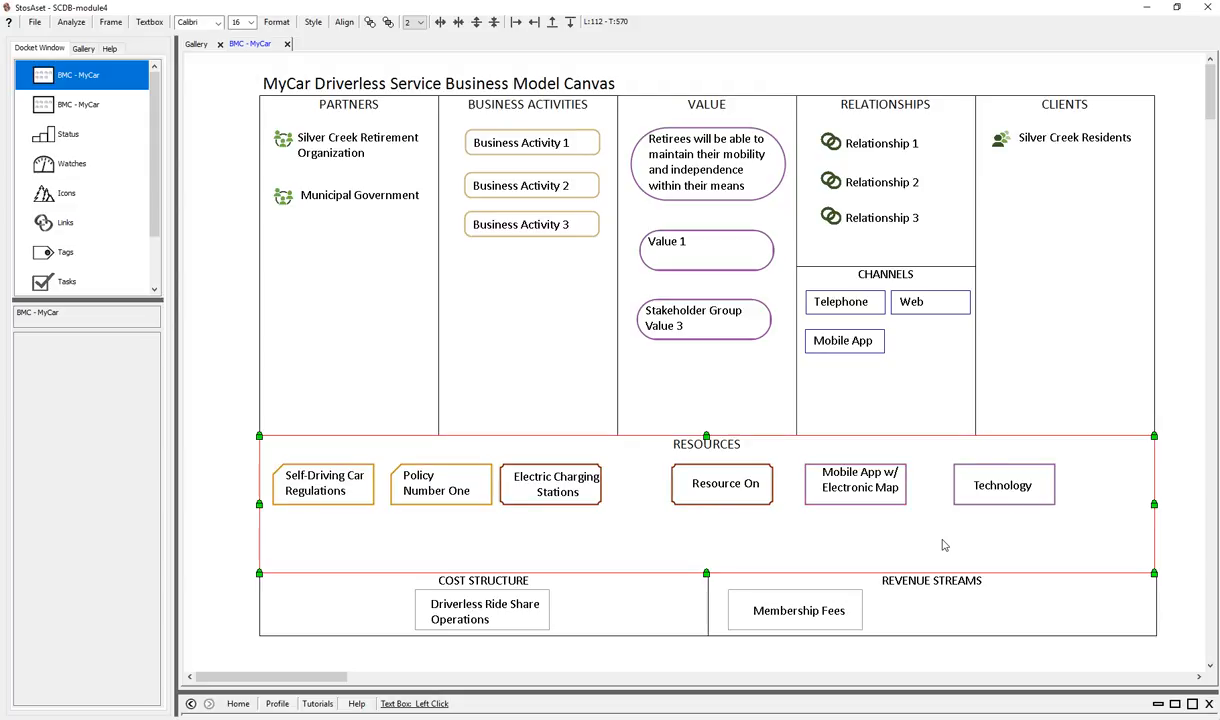
# Step: Nudge the Technology box in the Resources section right in increments of 2 until its left position is 1154
pyautogui.click(1021, 490)
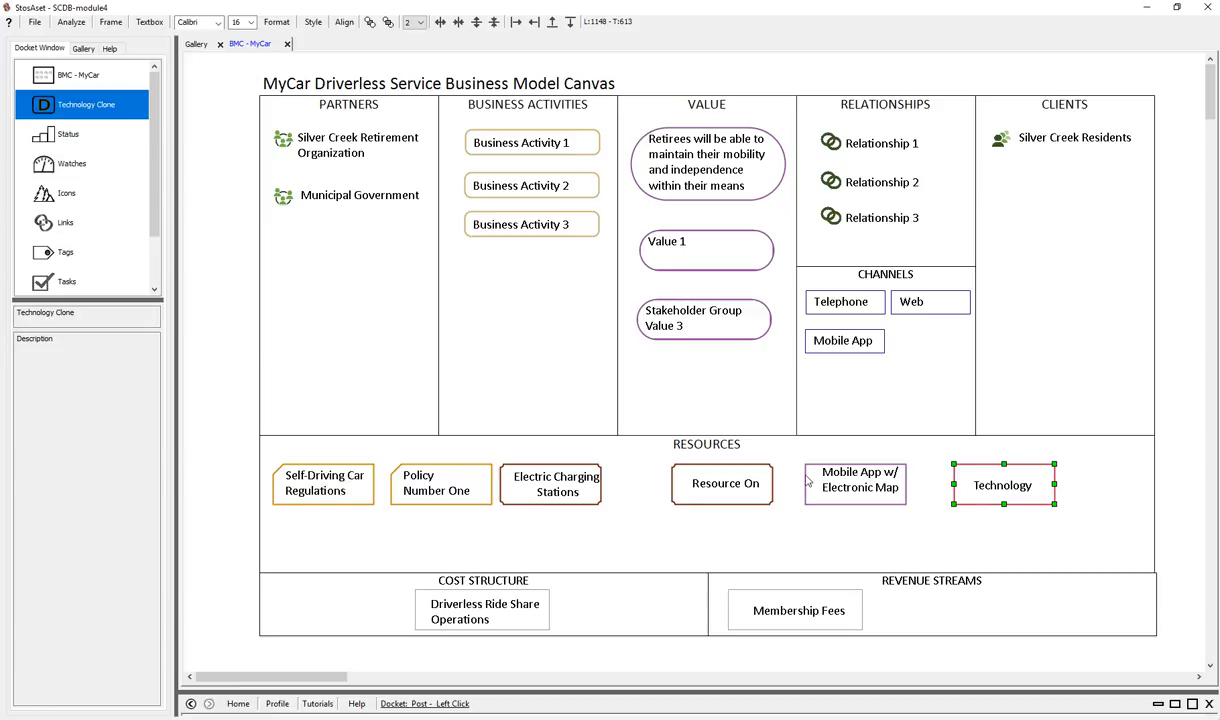
pyautogui.moveTo(417, 5)
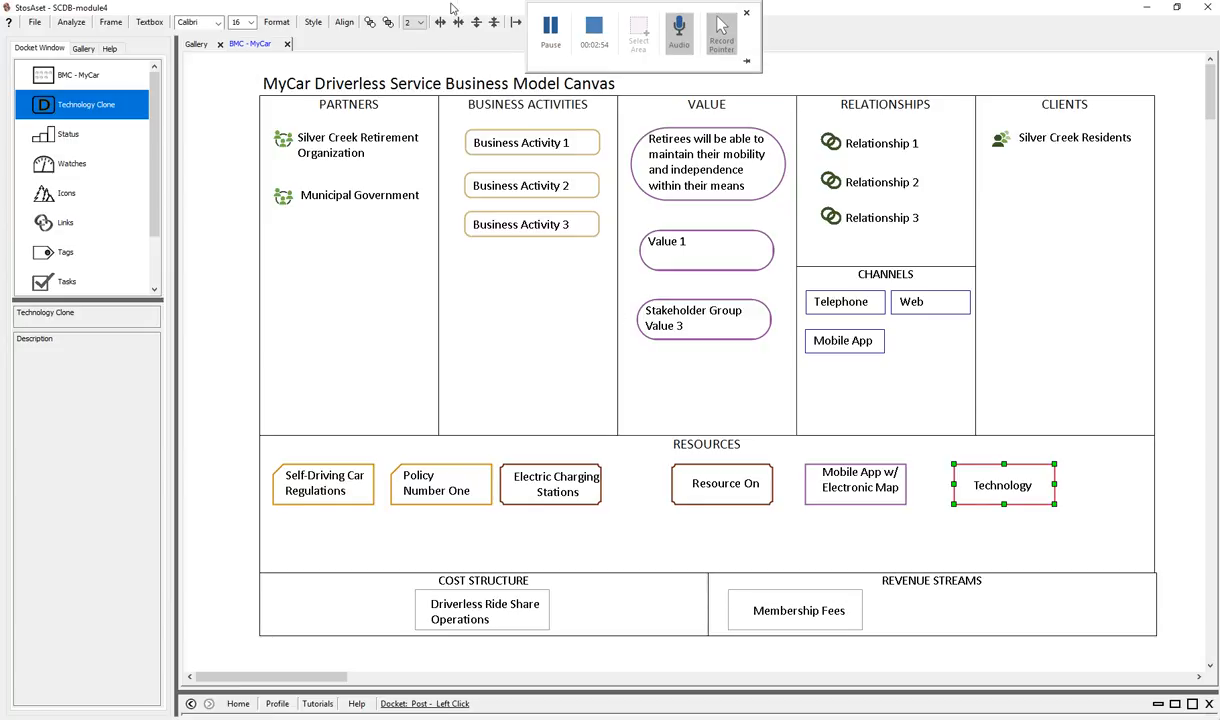
pyautogui.click(519, 26)
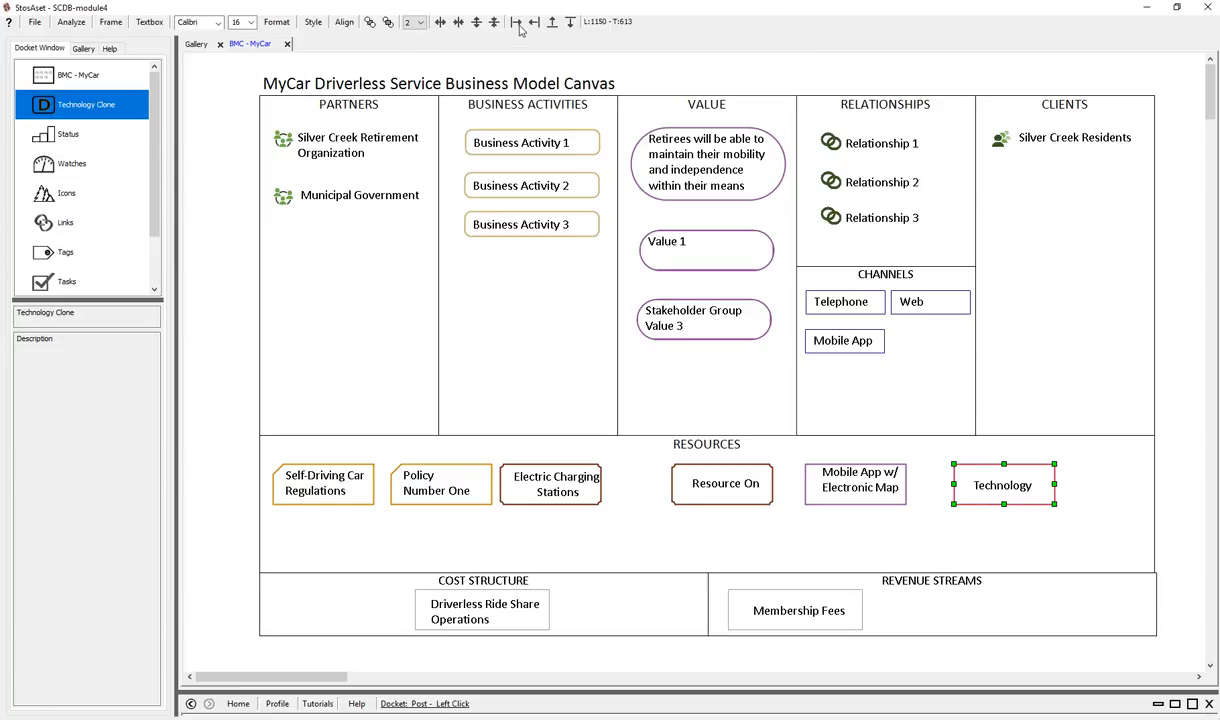
pyautogui.click(519, 28)
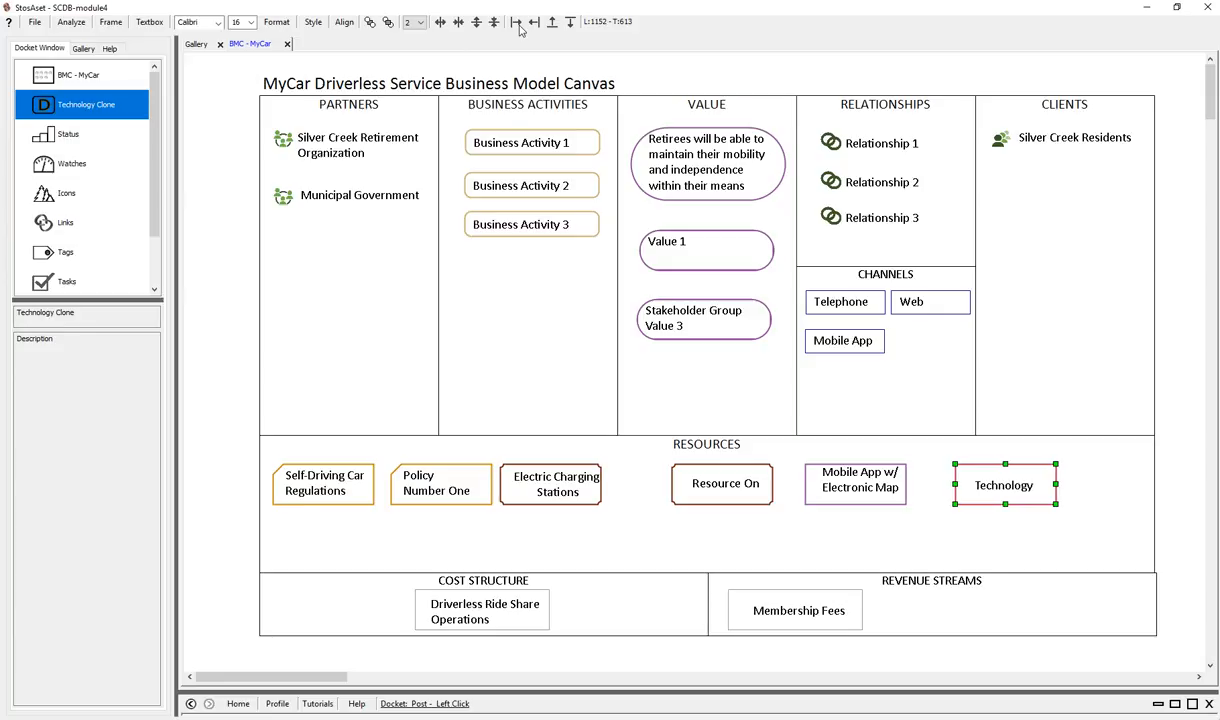
pyautogui.click(517, 24)
pyautogui.click(517, 24)
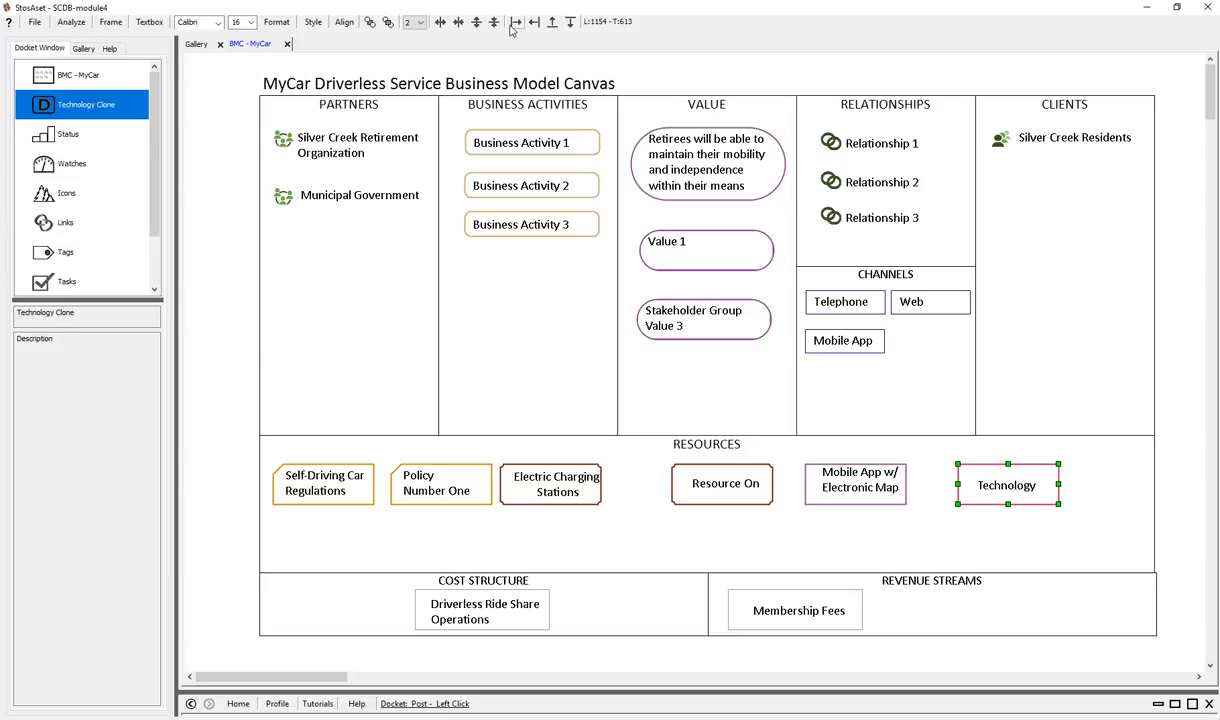
# Step: Set the nudge value to 20 and shift the Technology box right to a left position of 1234
pyautogui.click(421, 22)
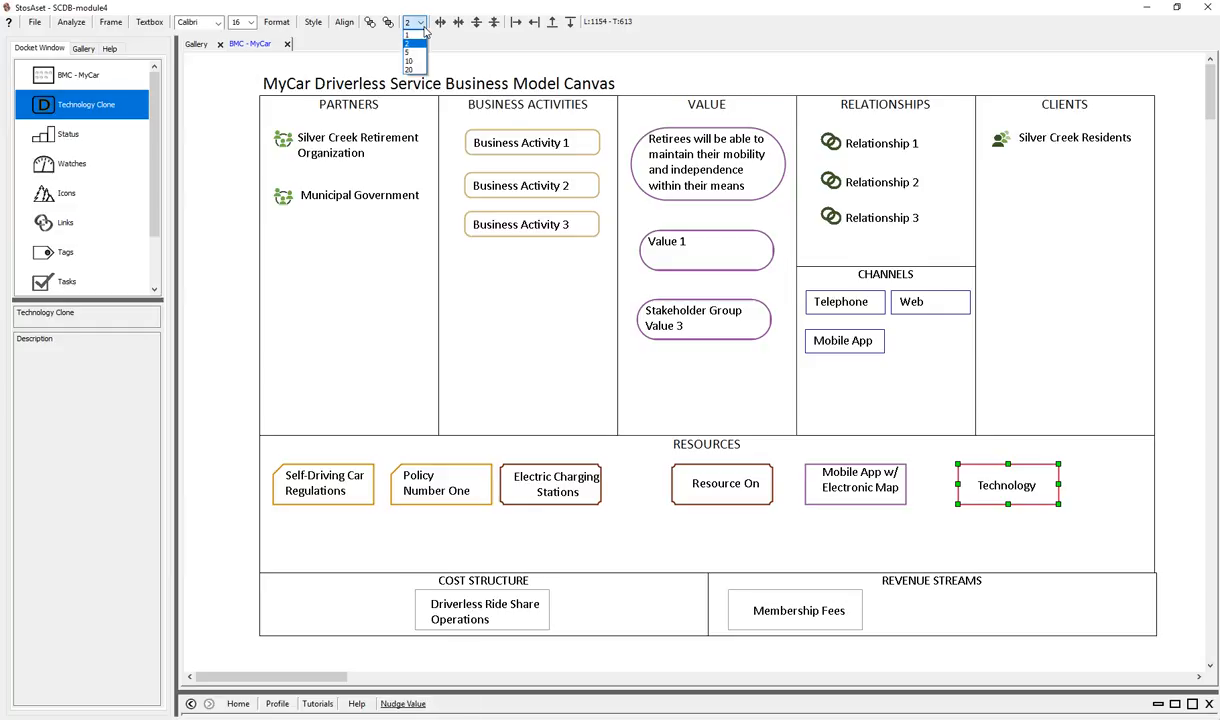
pyautogui.click(409, 69)
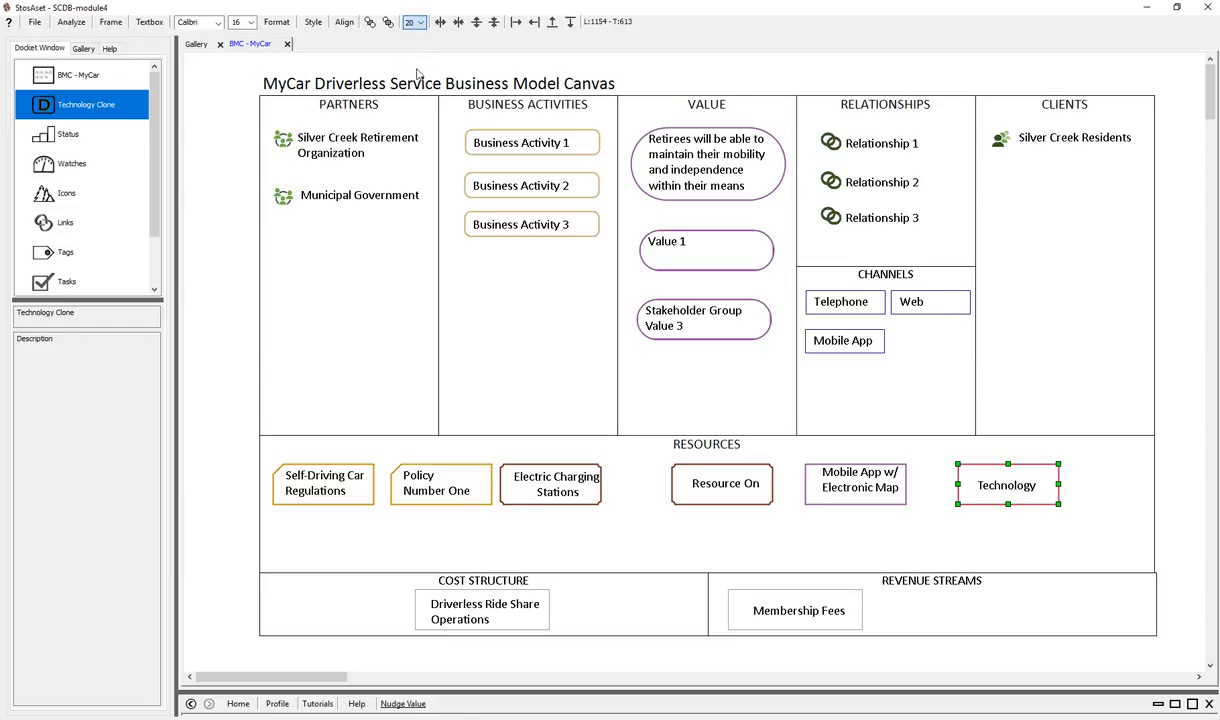
pyautogui.click(517, 24)
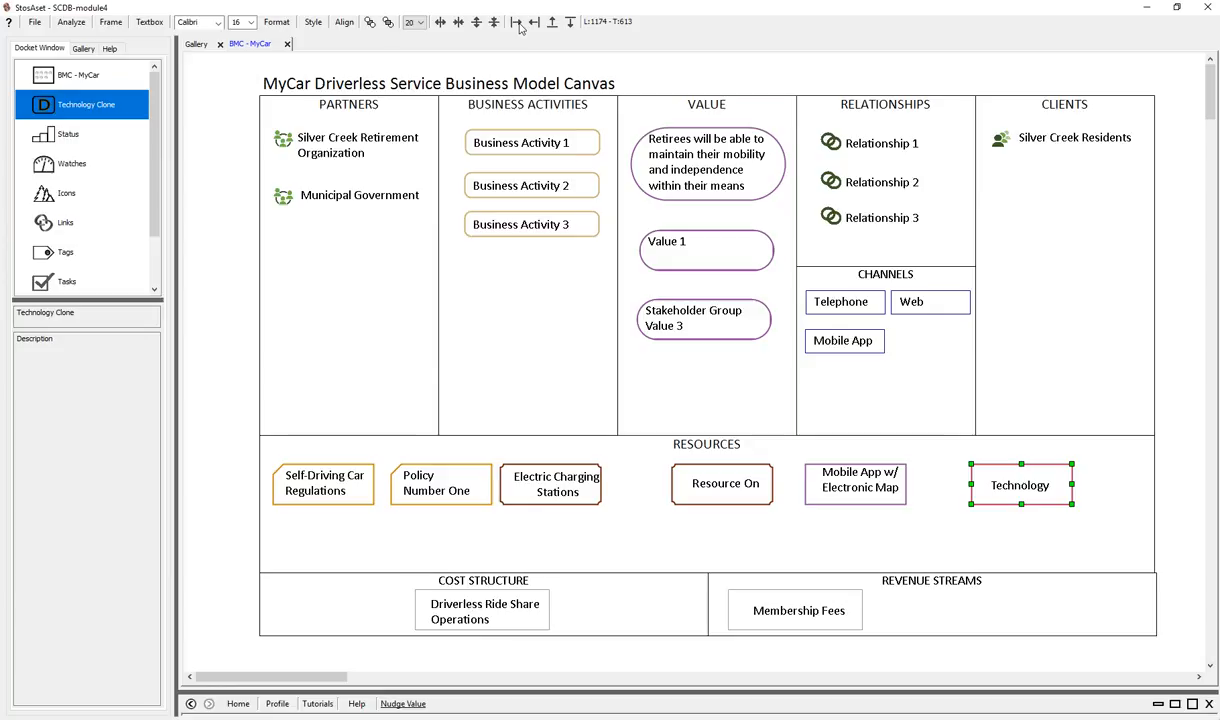
pyautogui.click(517, 24)
pyautogui.click(517, 24)
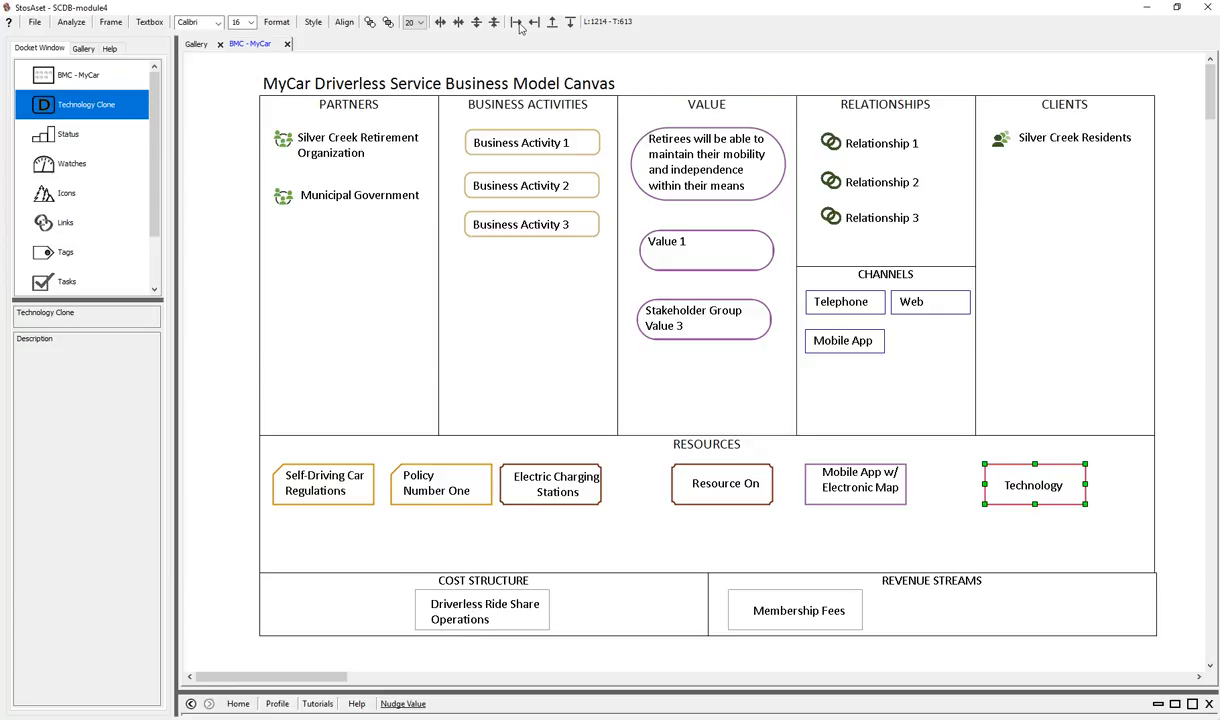
pyautogui.click(517, 24)
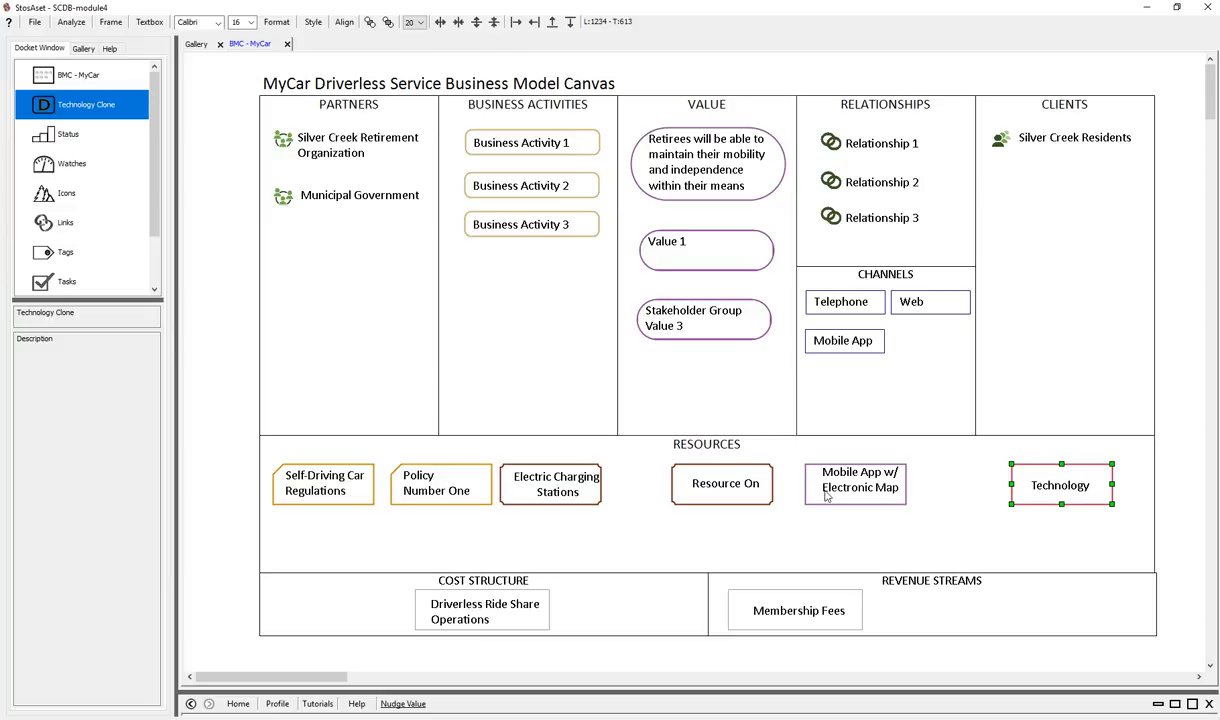
# Step: Select the Resource On and Mobile App w/ Electronic Map boxes together and nudge both right by 100 in increments of 20
pyautogui.click(757, 495)
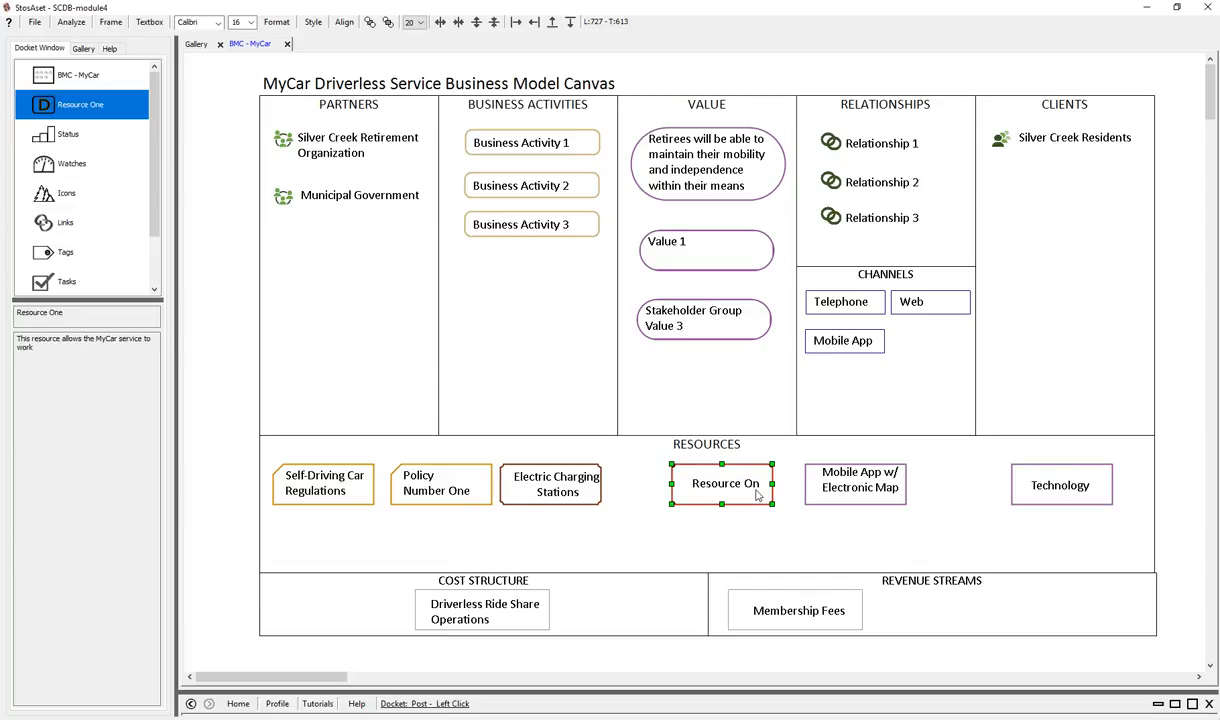
pyautogui.click(870, 498)
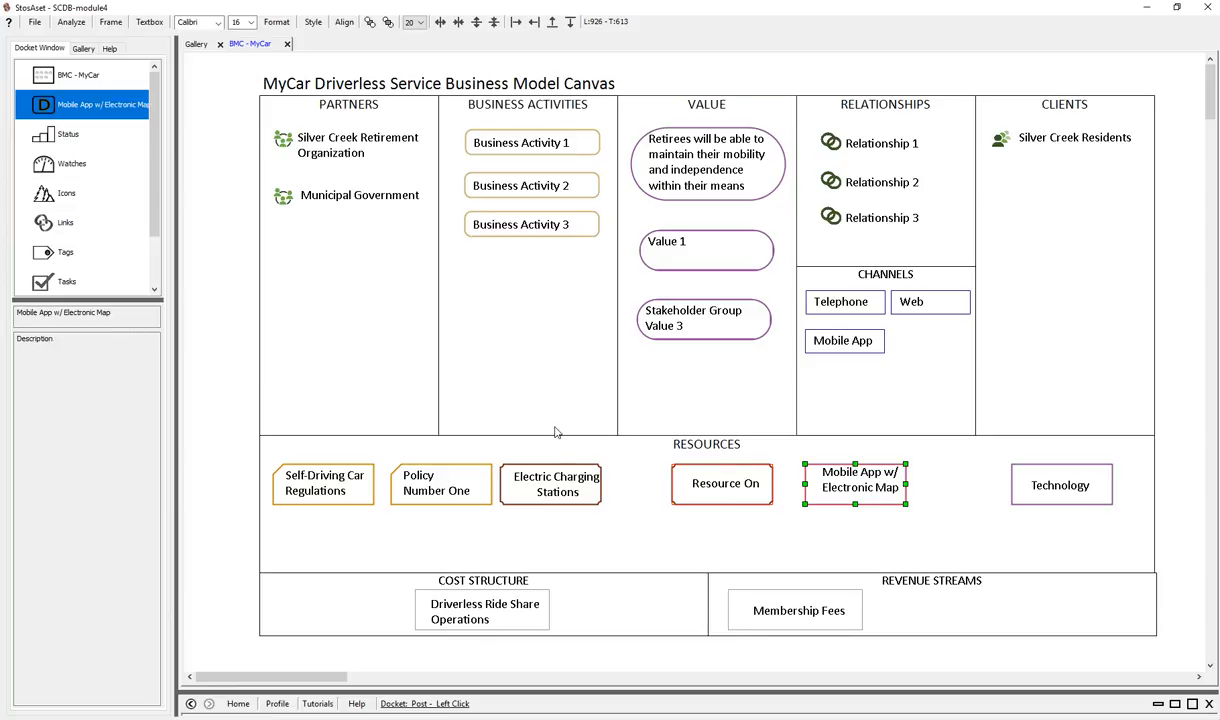
pyautogui.click(515, 22)
pyautogui.click(514, 24)
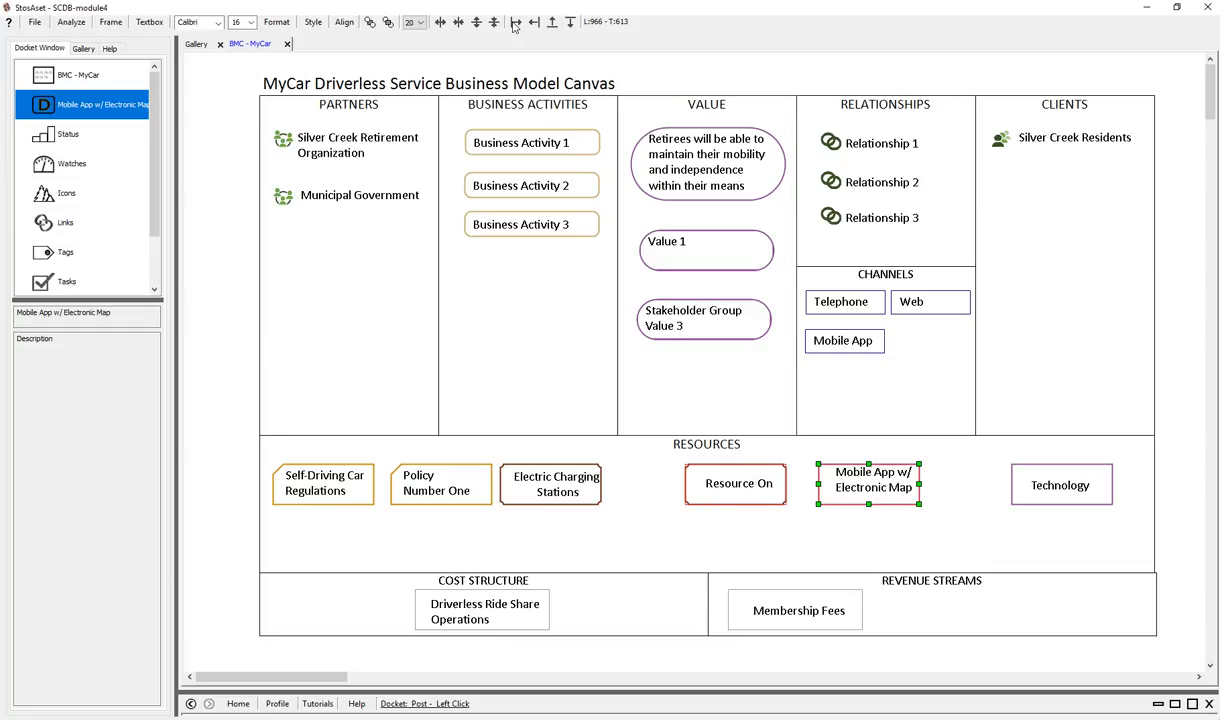
pyautogui.click(514, 24)
pyautogui.click(514, 24)
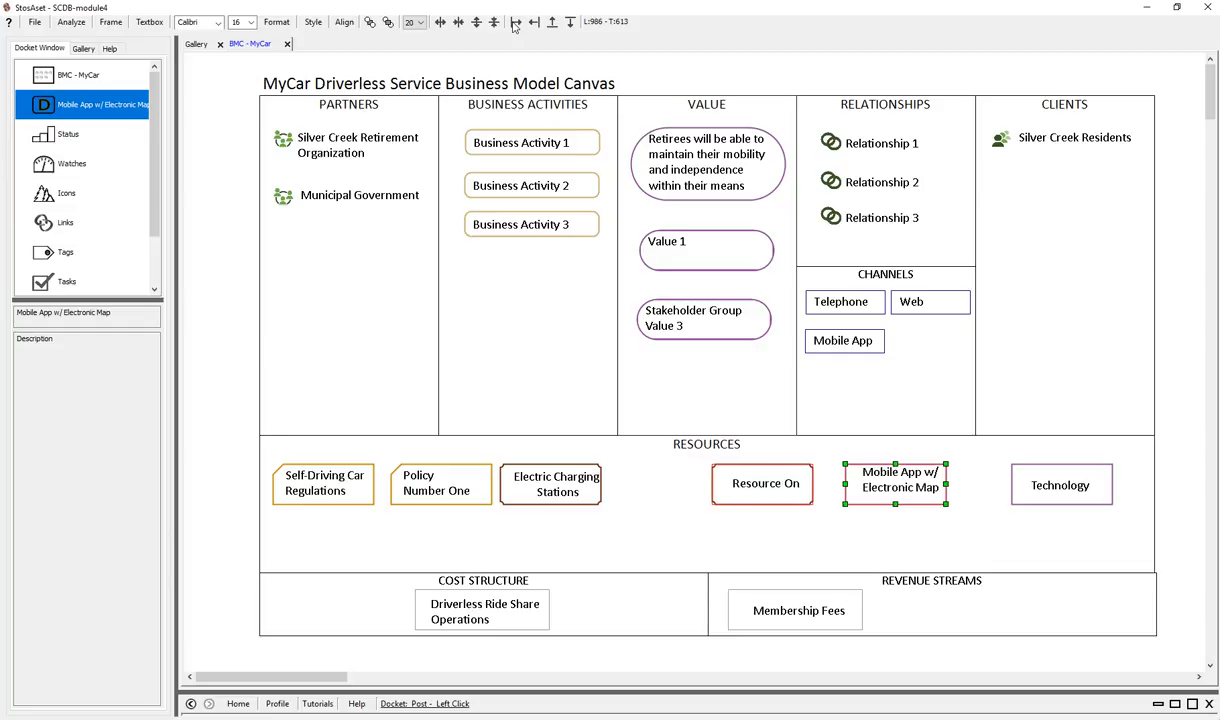
pyautogui.click(514, 24)
pyautogui.click(514, 24)
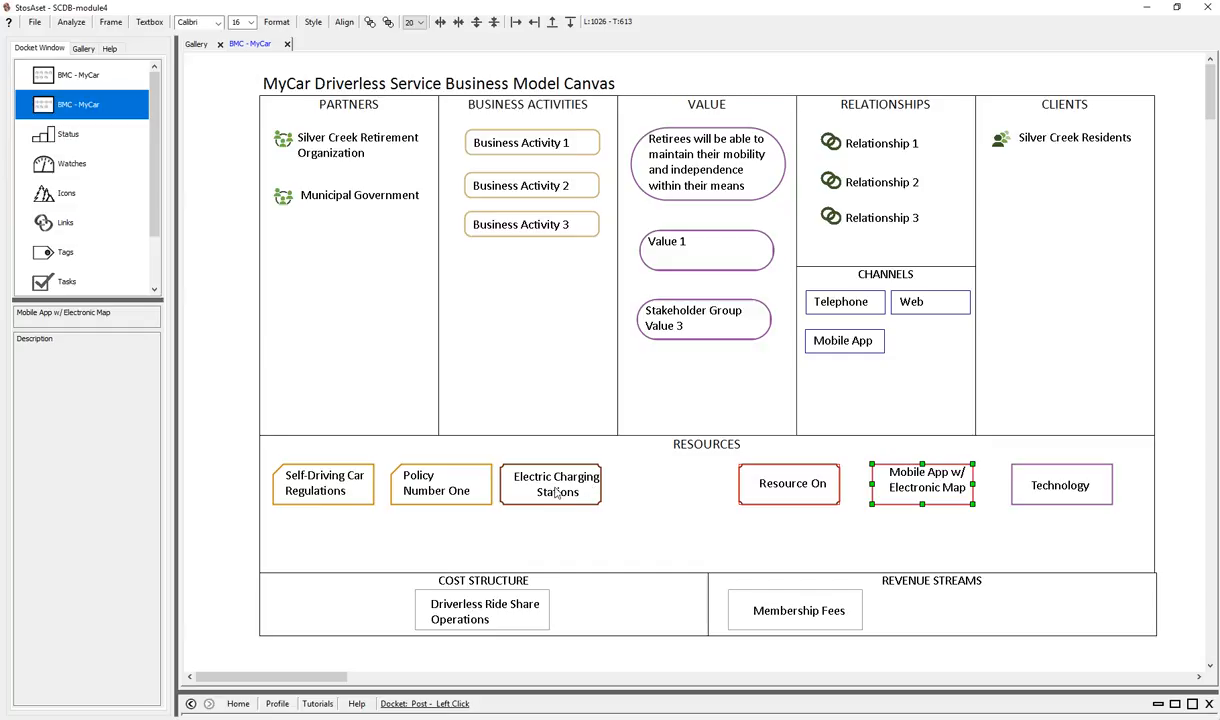
# Step: Nudge the Electric Charging Stations box right in increments of 20 to a left position of 651, close to Resource On
pyautogui.click(557, 494)
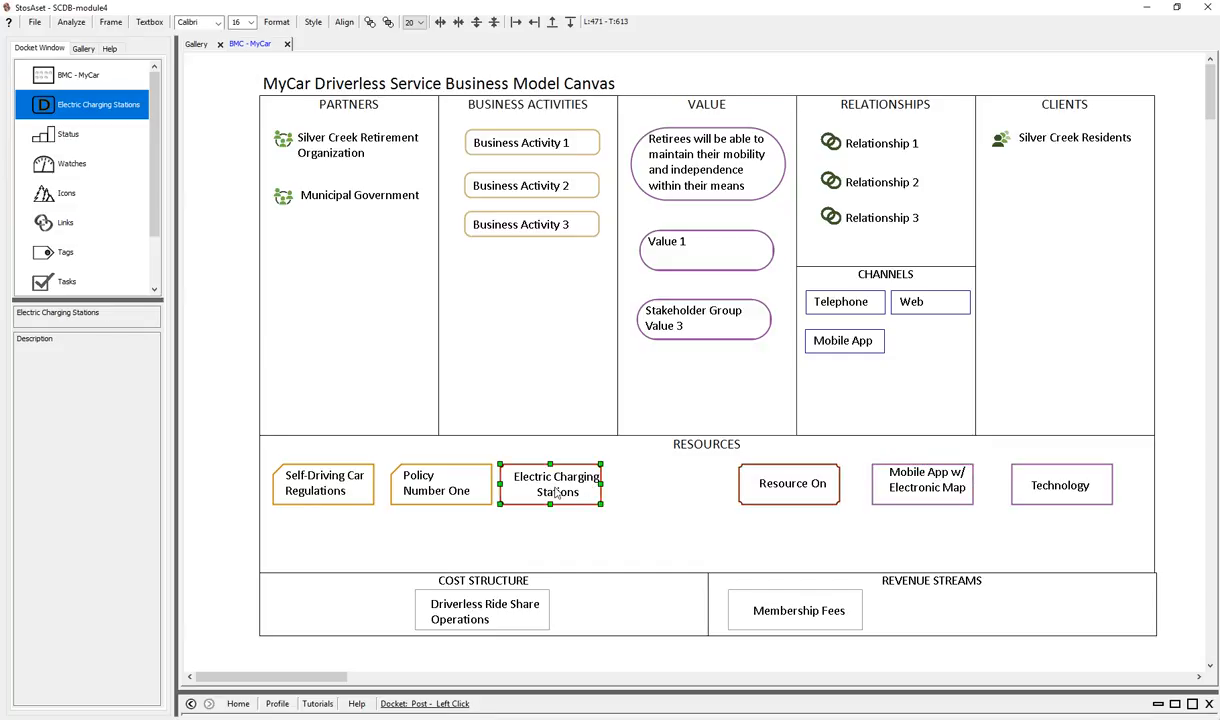
pyautogui.click(516, 22)
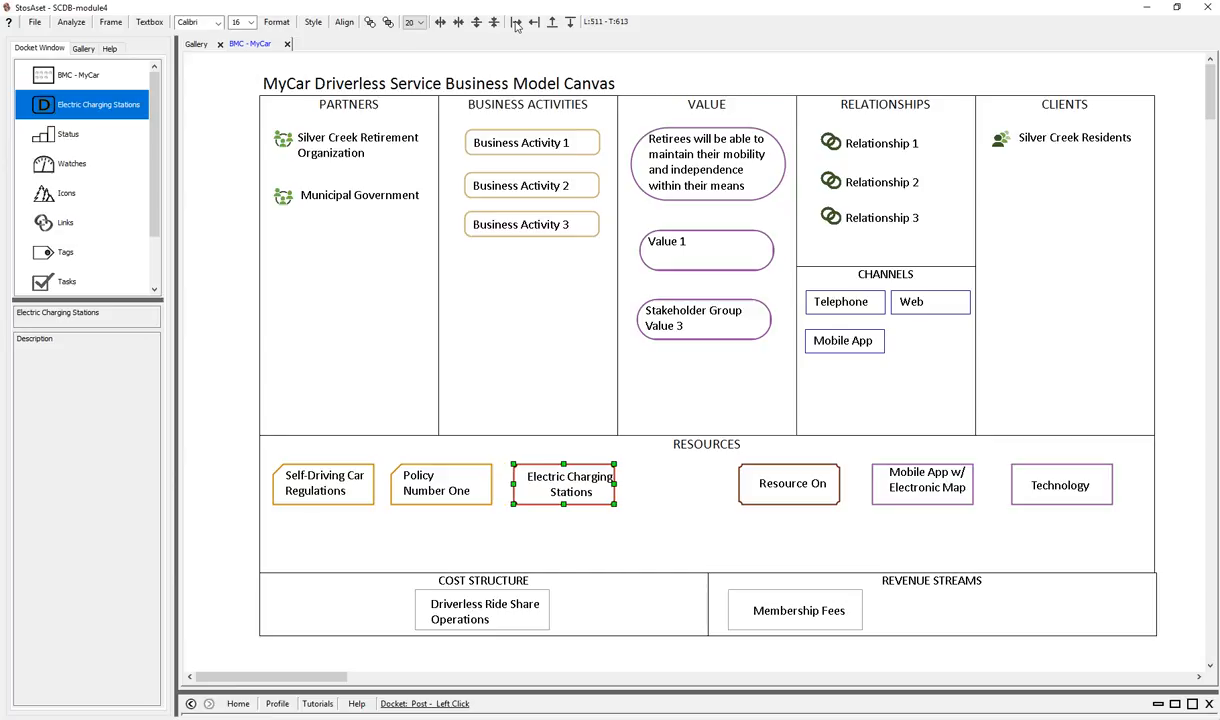
pyautogui.click(516, 22)
pyautogui.click(516, 22)
pyautogui.click(516, 22)
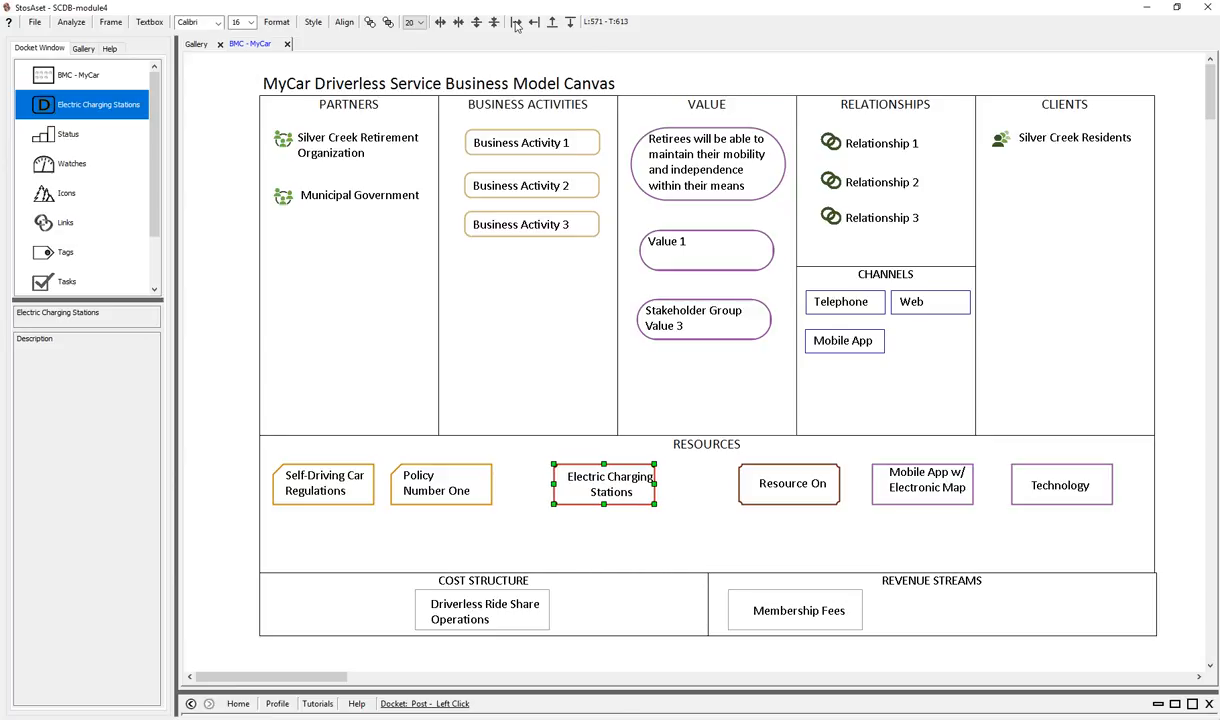
pyautogui.click(516, 22)
pyautogui.click(516, 22)
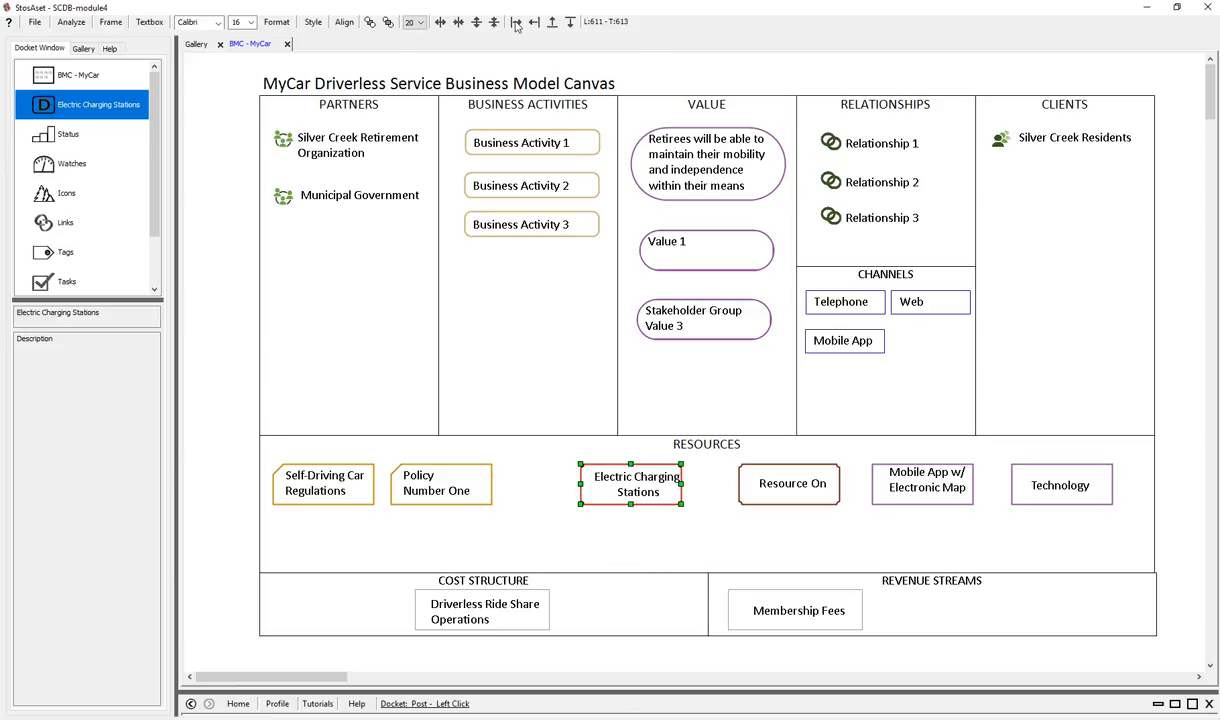
pyautogui.click(516, 22)
pyautogui.click(516, 22)
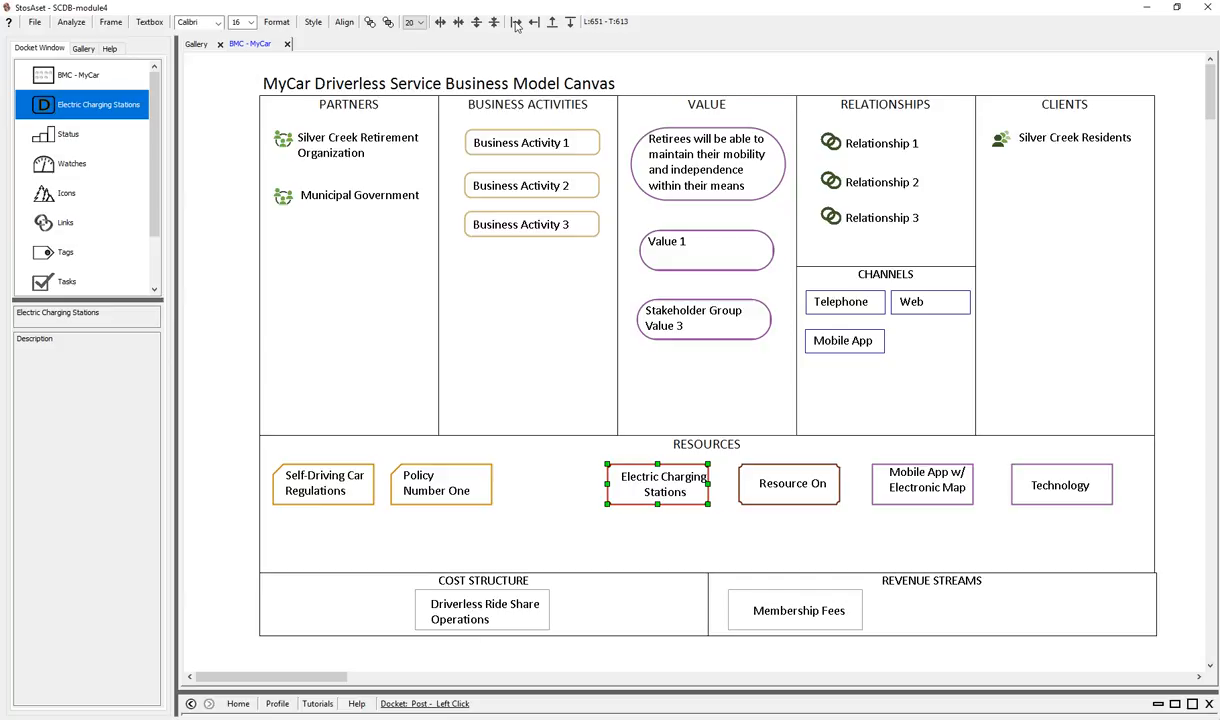
pyautogui.click(516, 22)
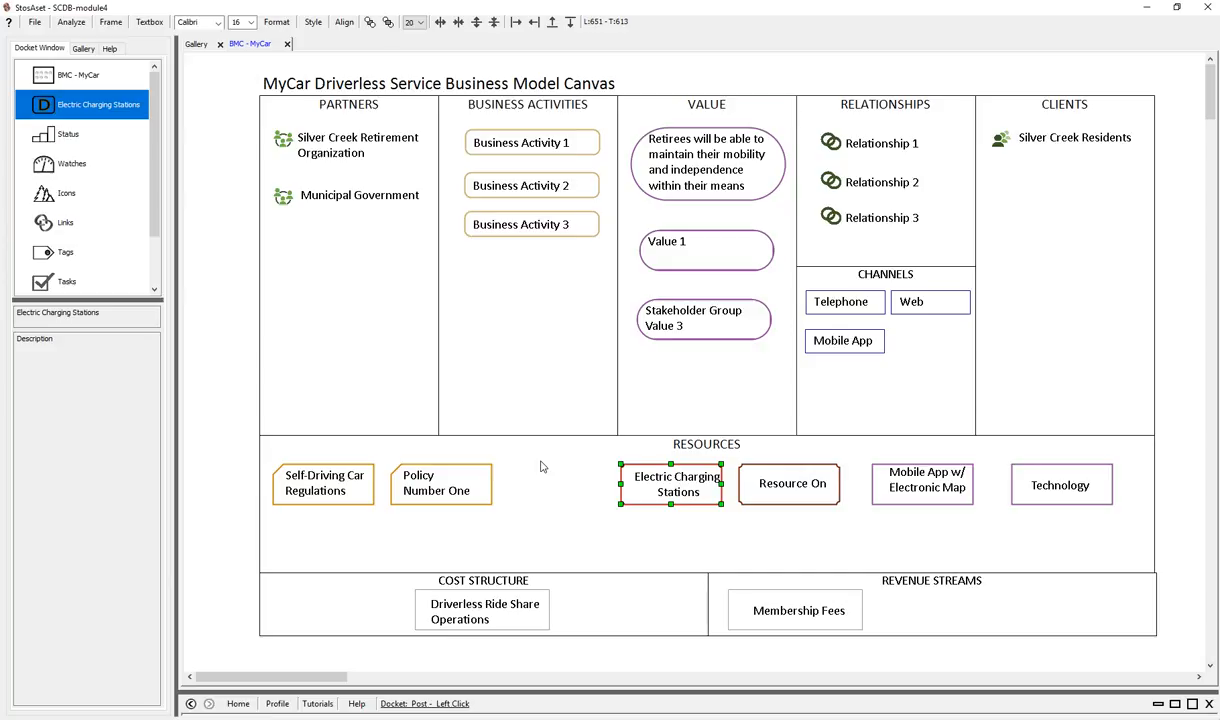
# Step: Nudge the Policy Number One box right in increments of 20 to a left position of 448 and deselect it
pyautogui.click(471, 486)
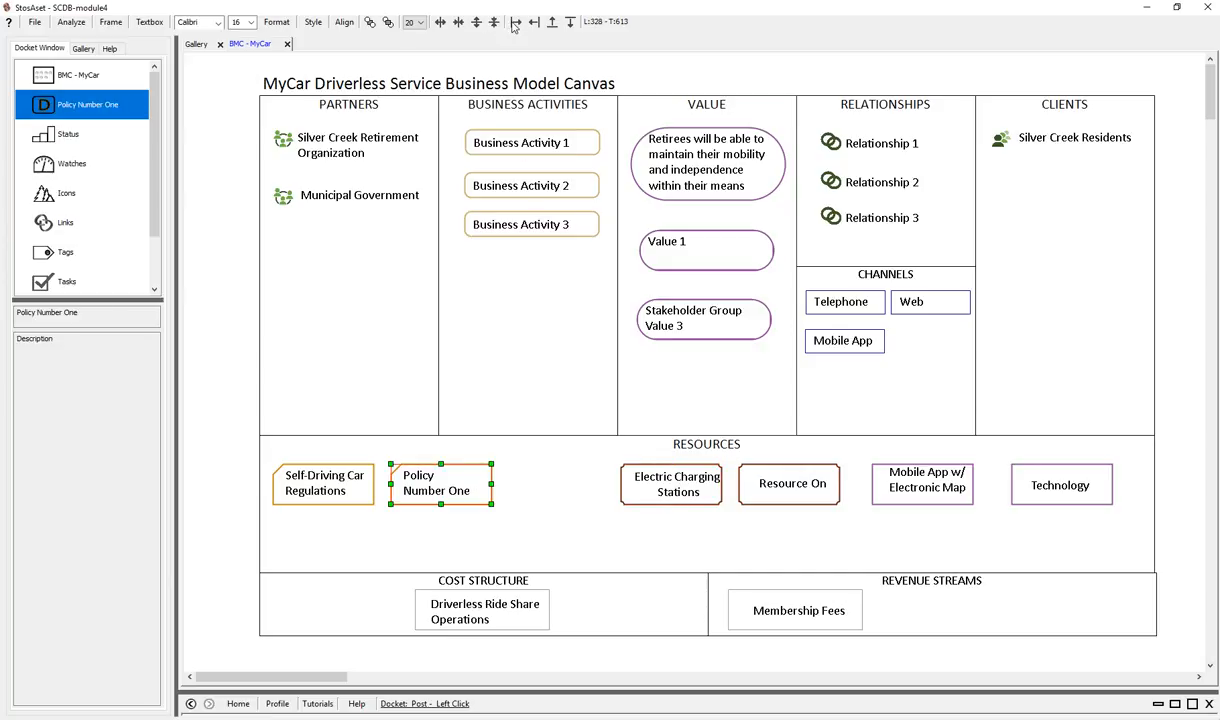
pyautogui.click(513, 24)
pyautogui.click(513, 24)
pyautogui.click(513, 24)
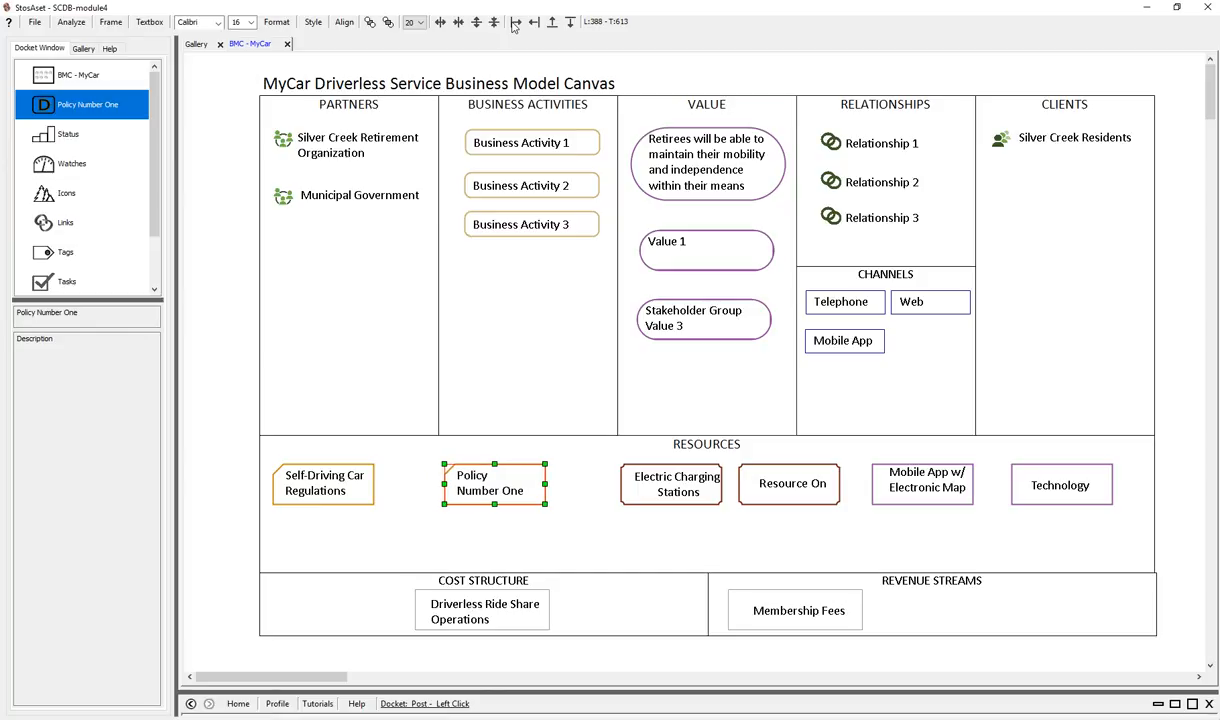
pyautogui.click(513, 24)
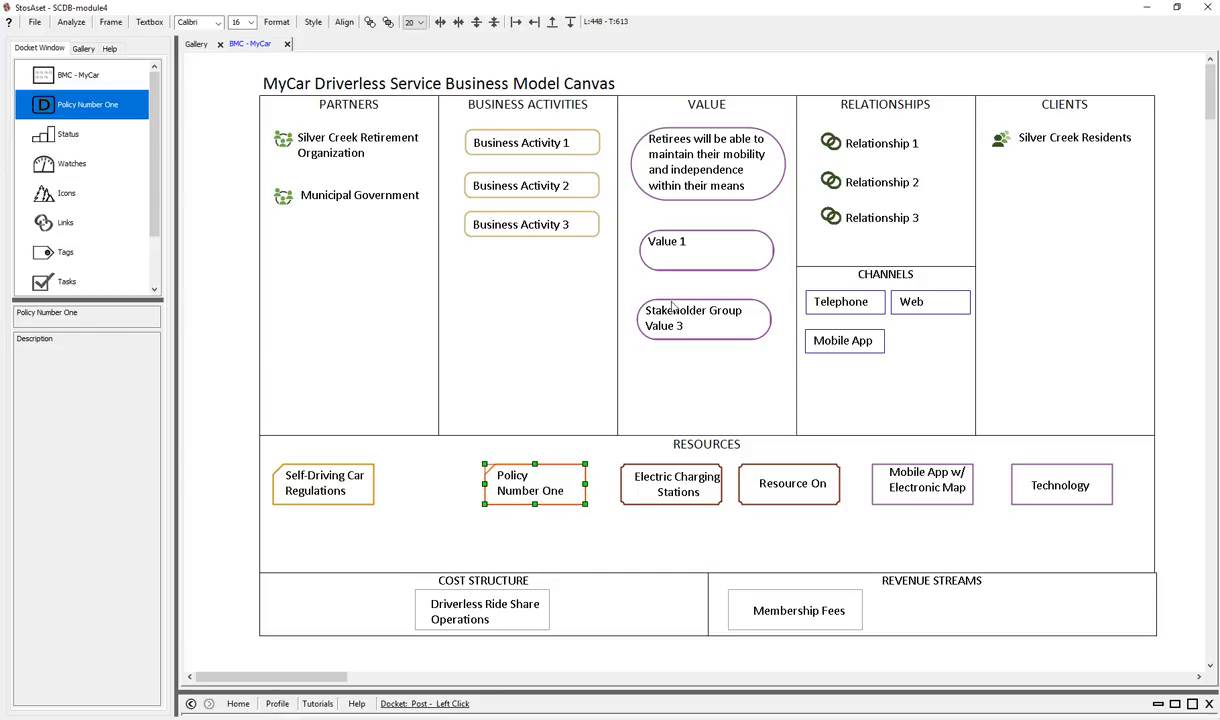
pyautogui.click(638, 559)
pyautogui.click(638, 559)
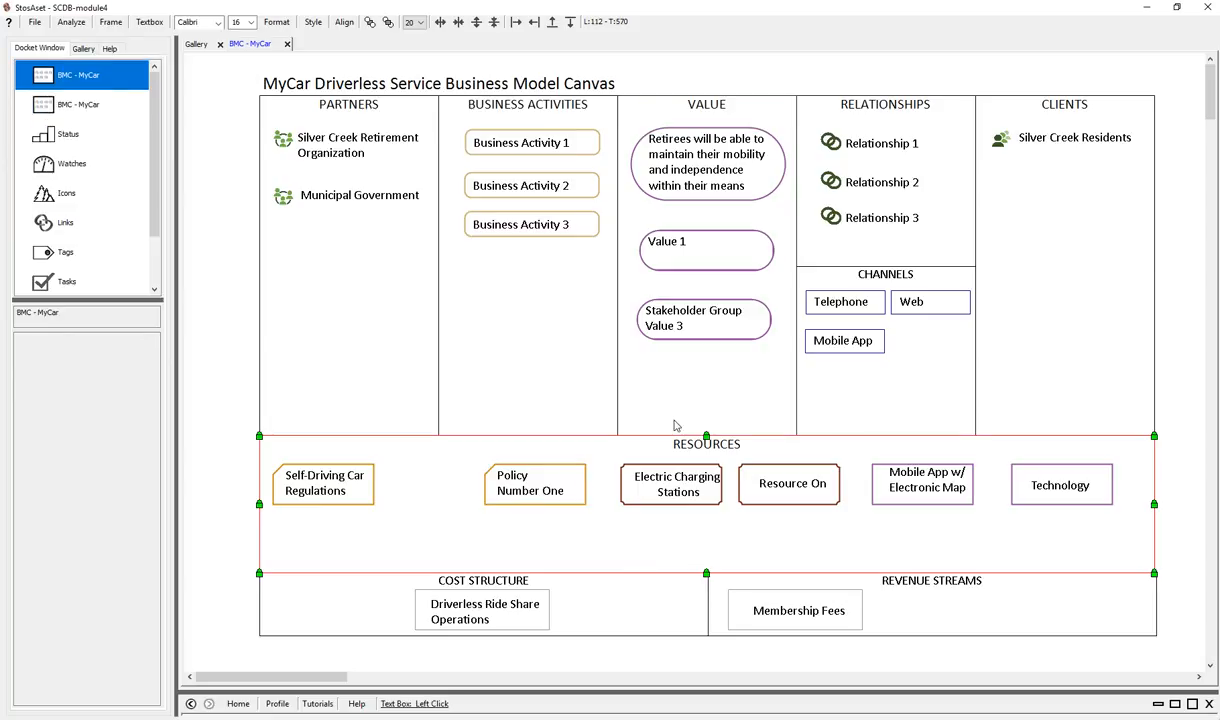
# Step: Align the left edge of the Policy Number One box with the Business Activity 3 box, then clear the selection
pyautogui.click(512, 481)
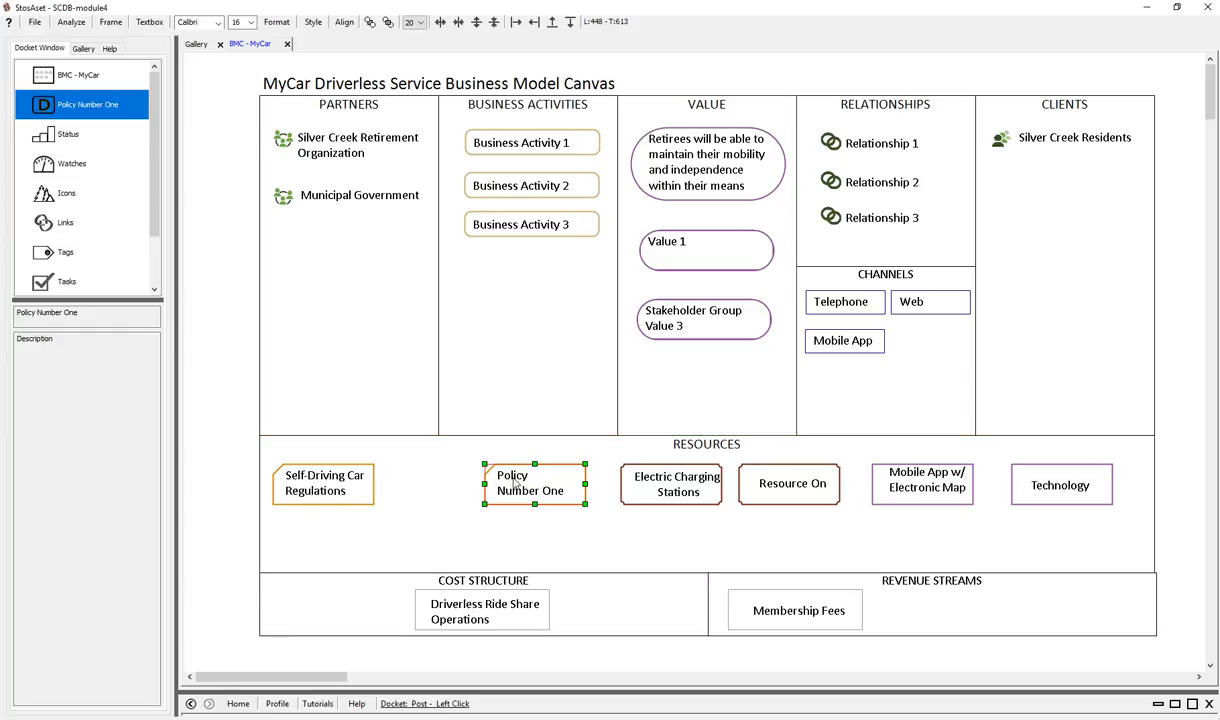
pyautogui.click(538, 228)
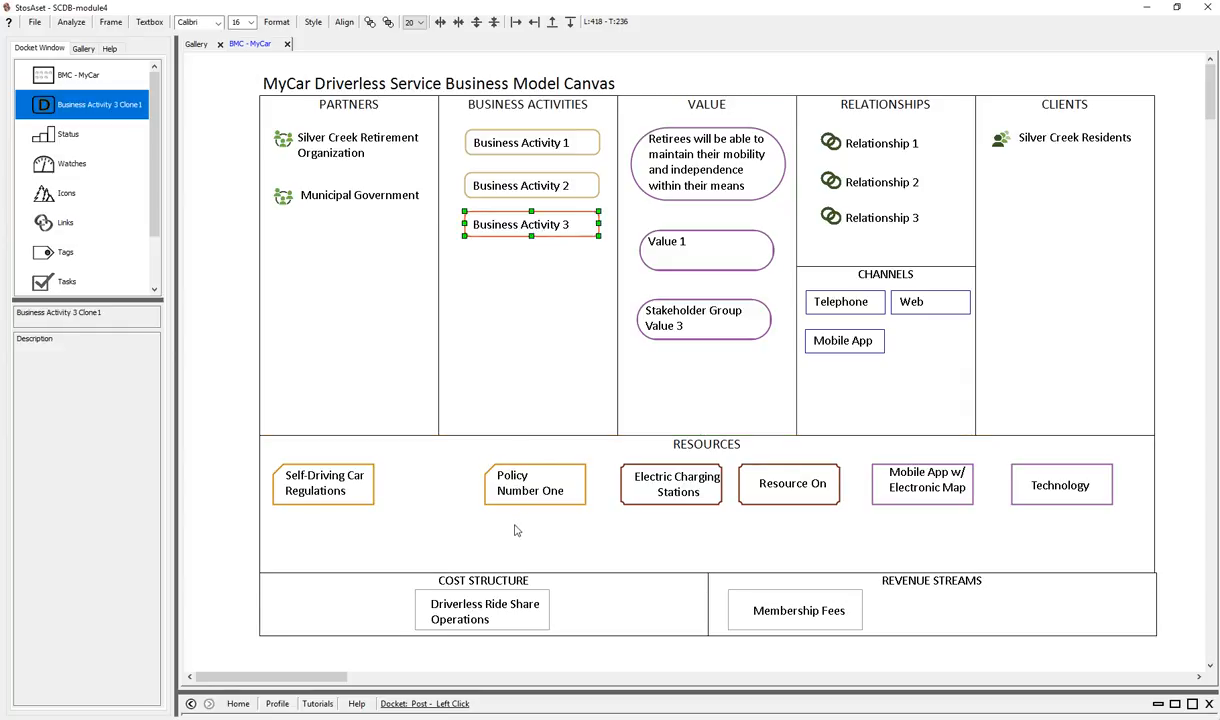
pyautogui.click(520, 484)
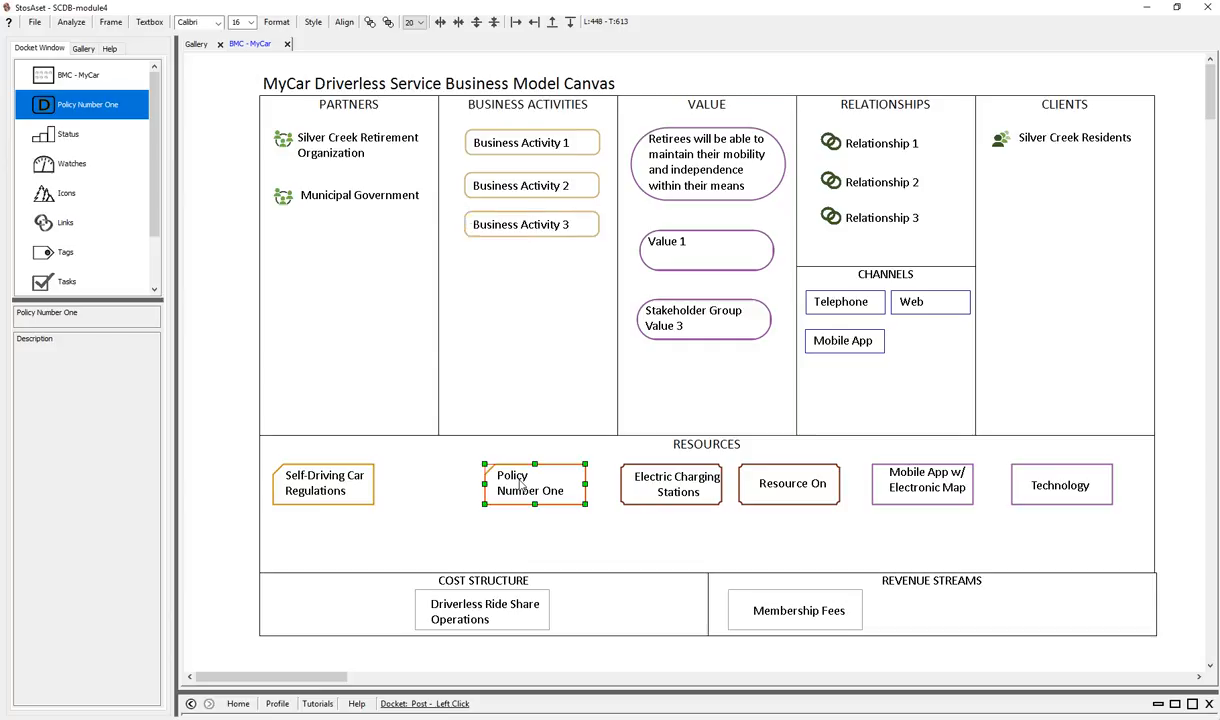
pyautogui.click(537, 230)
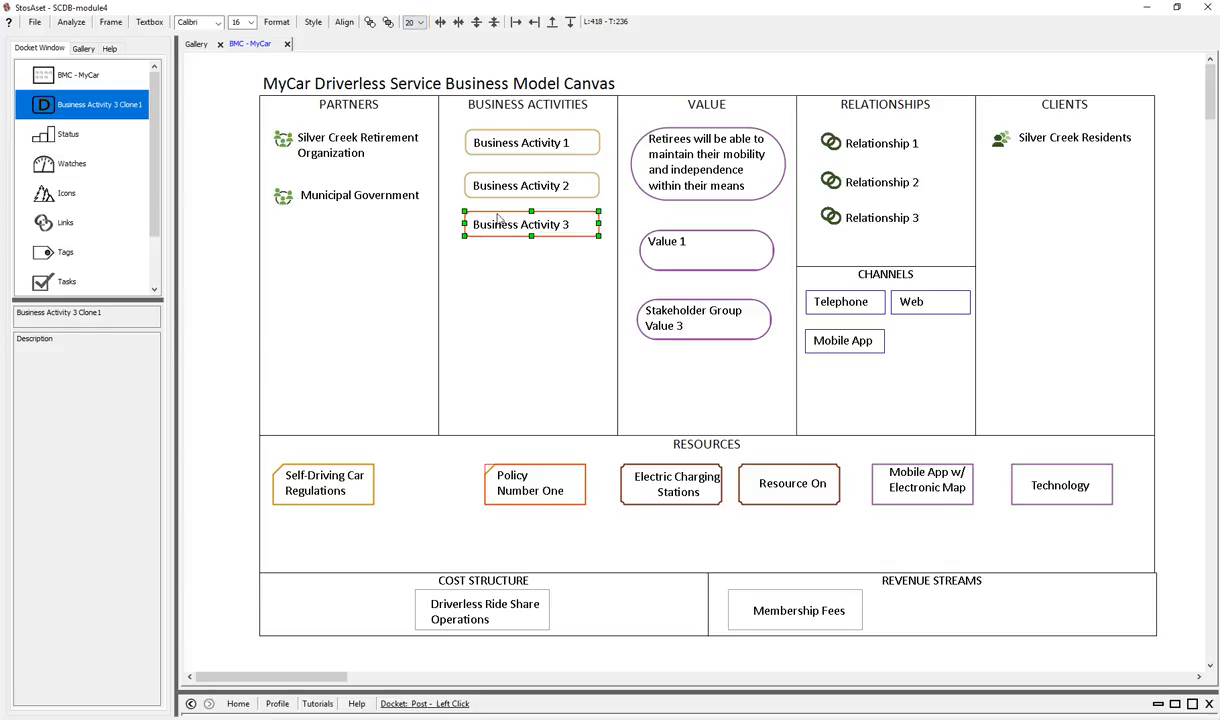
pyautogui.moveTo(320, 2)
pyautogui.click(346, 24)
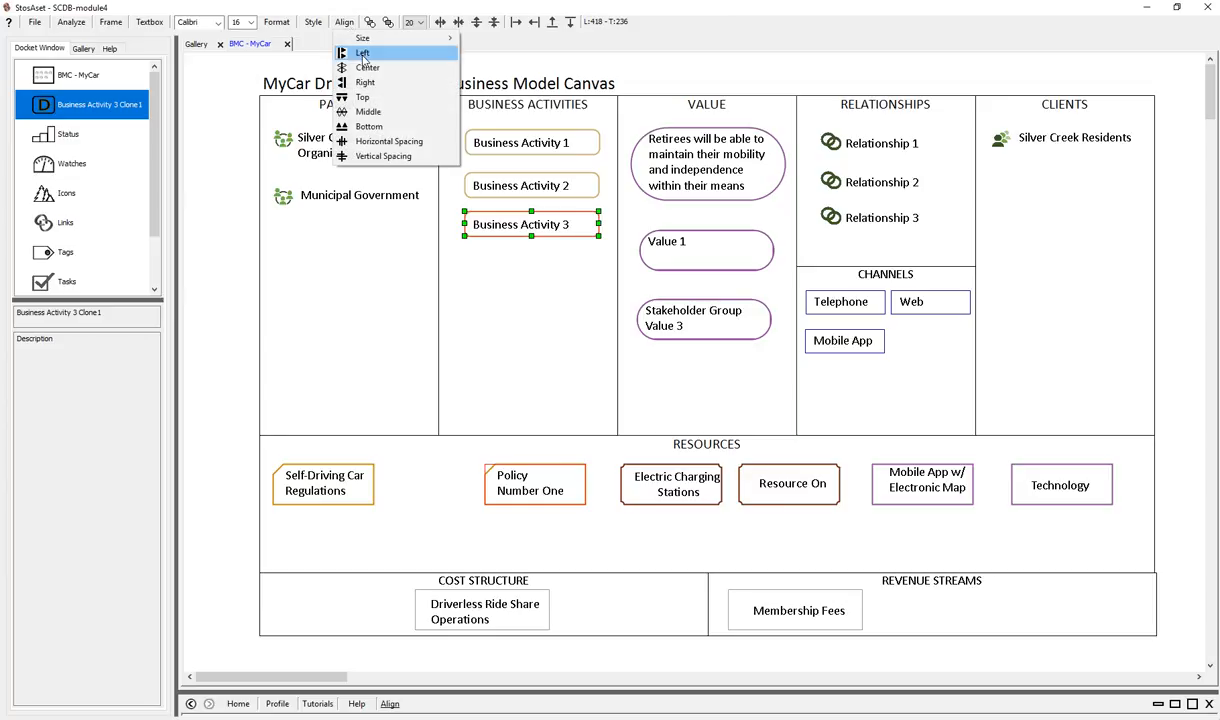
pyautogui.click(363, 55)
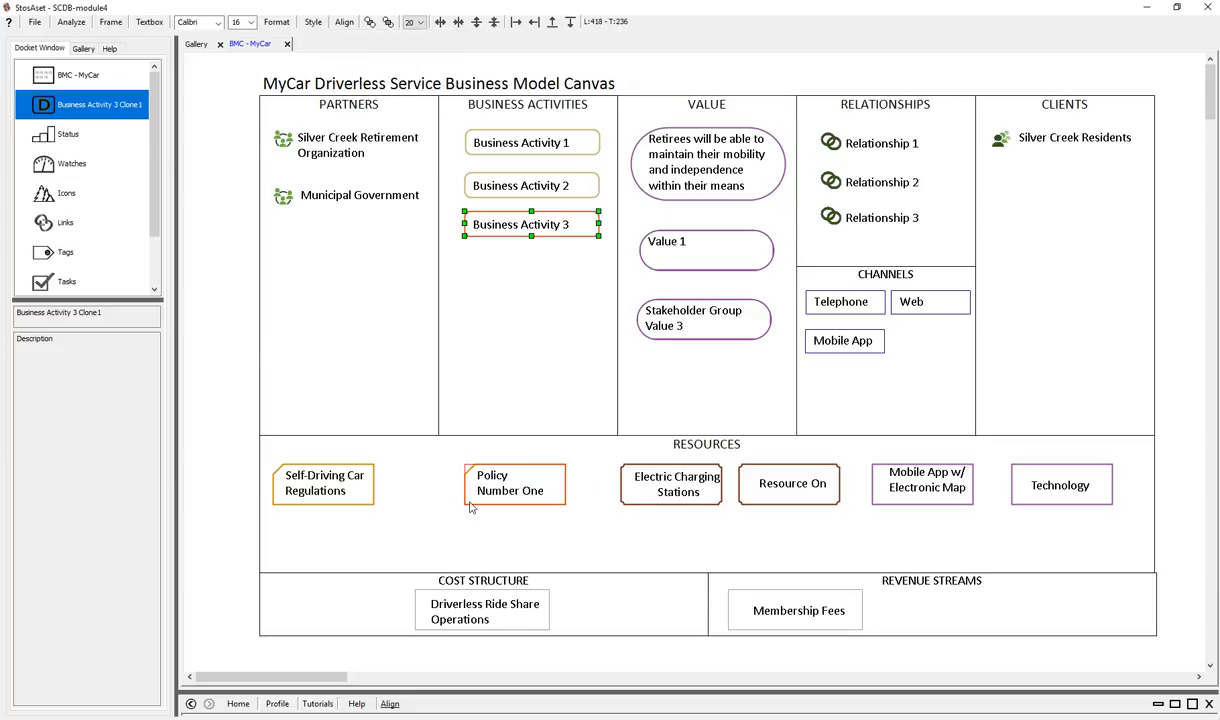
pyautogui.click(585, 526)
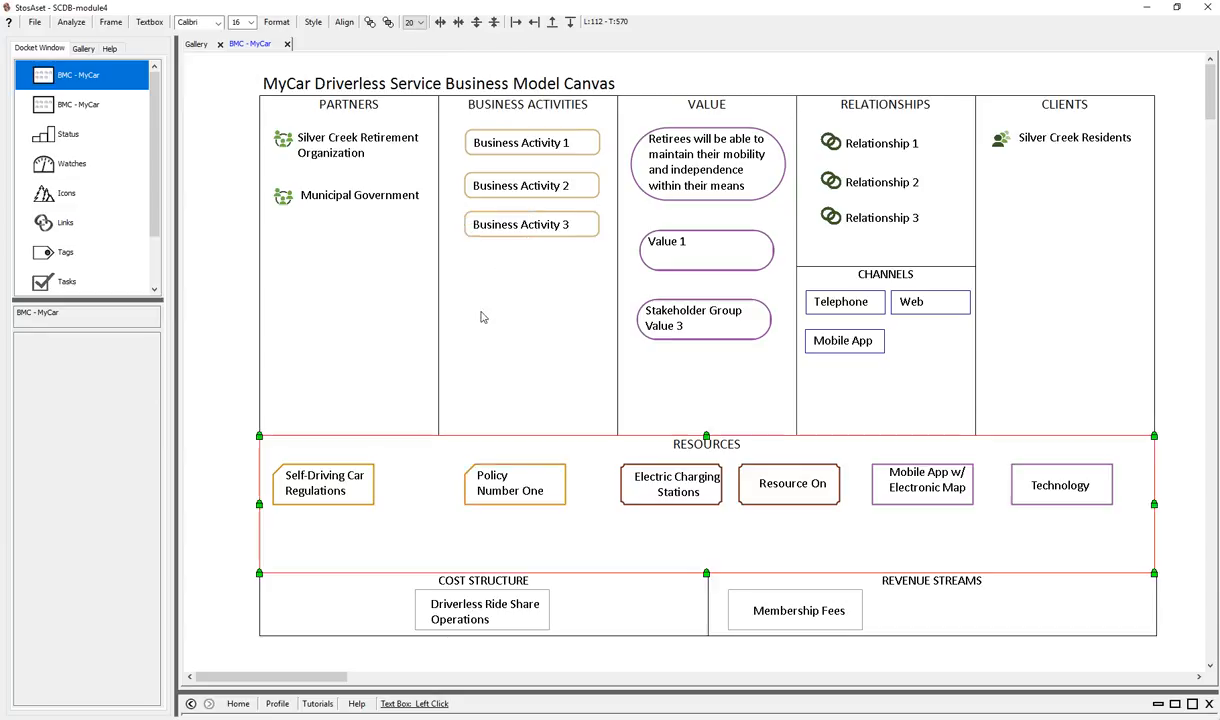